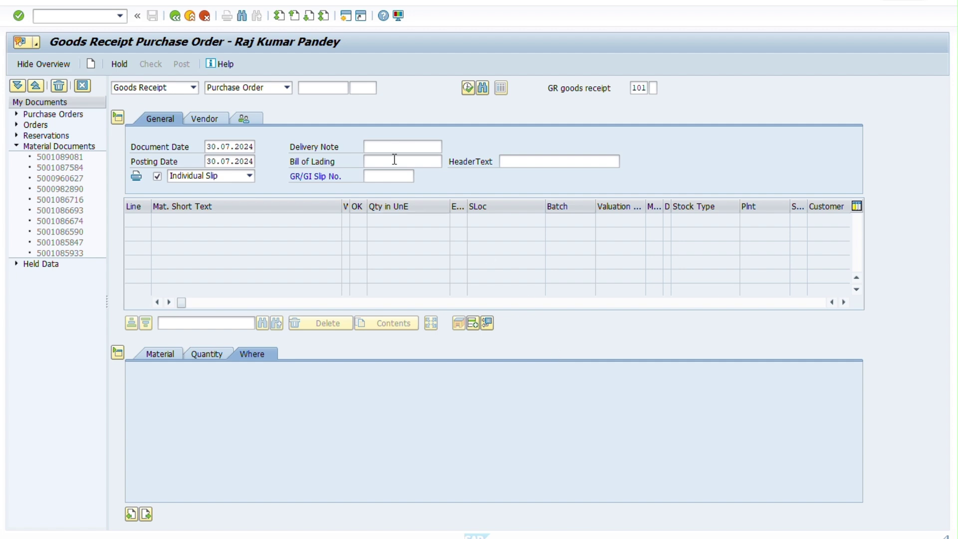
left_click(314, 87)
left_click(326, 101)
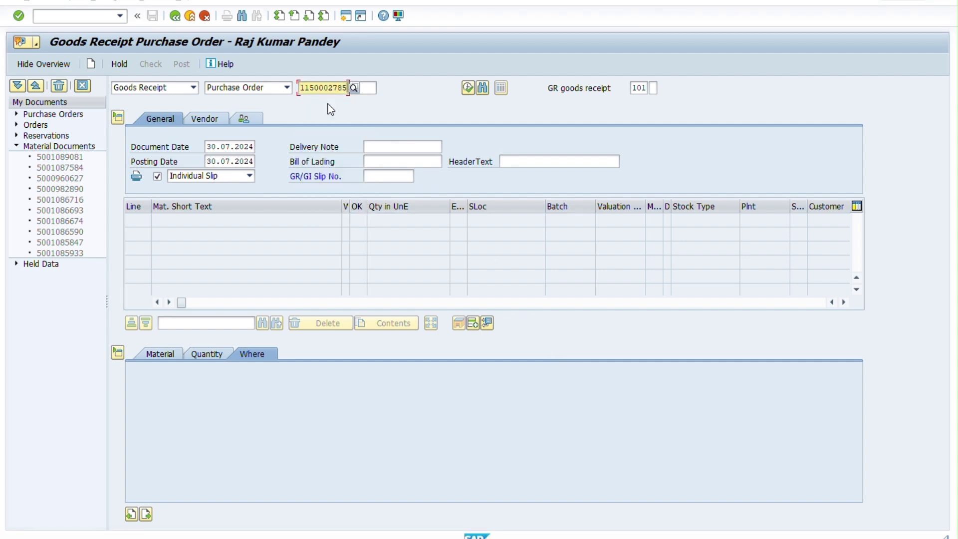
left_click(163, 90)
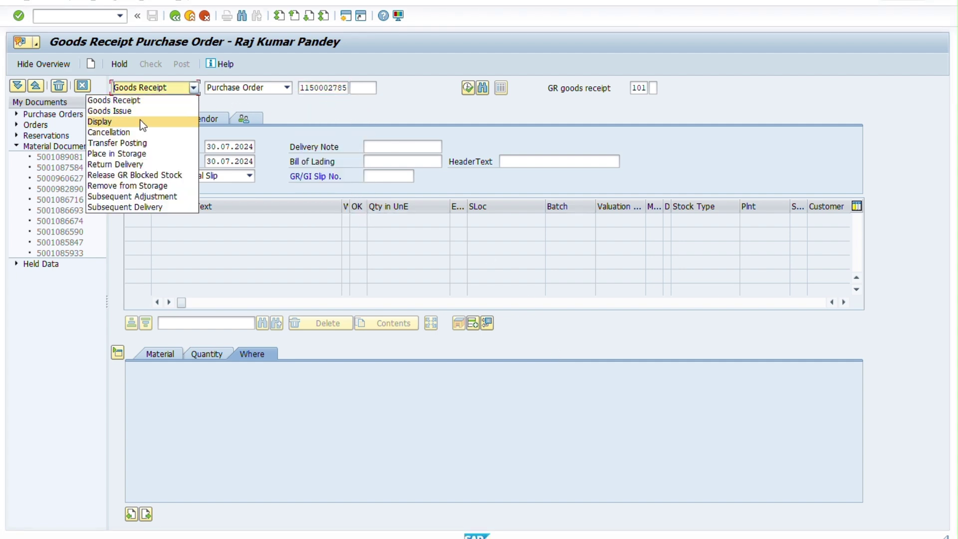
left_click(137, 132)
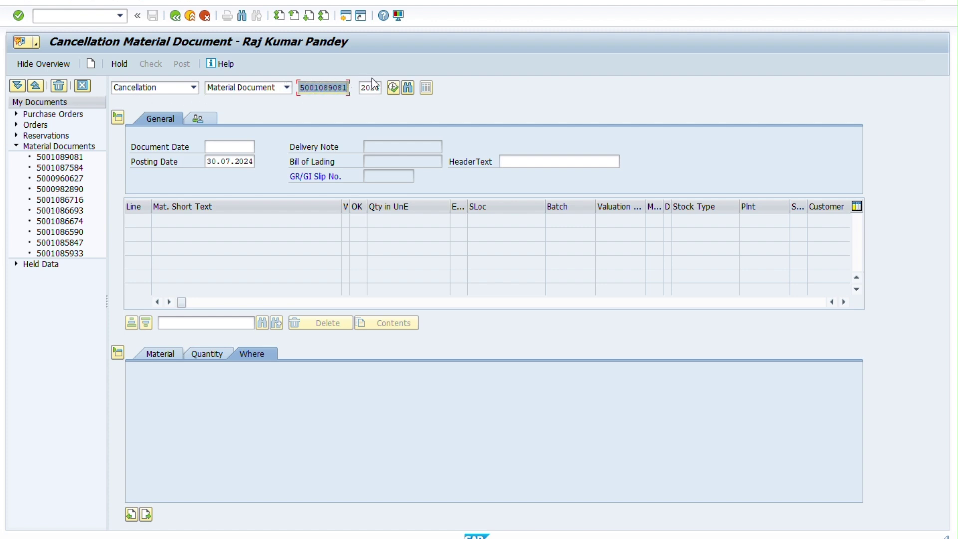
key("BackSpace")
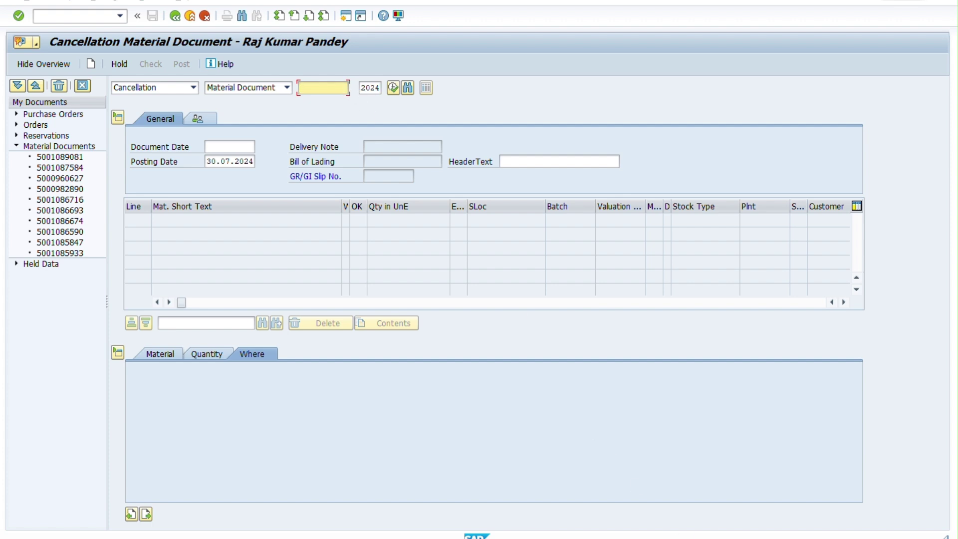
left_click(793, 474)
double_click(516, 179)
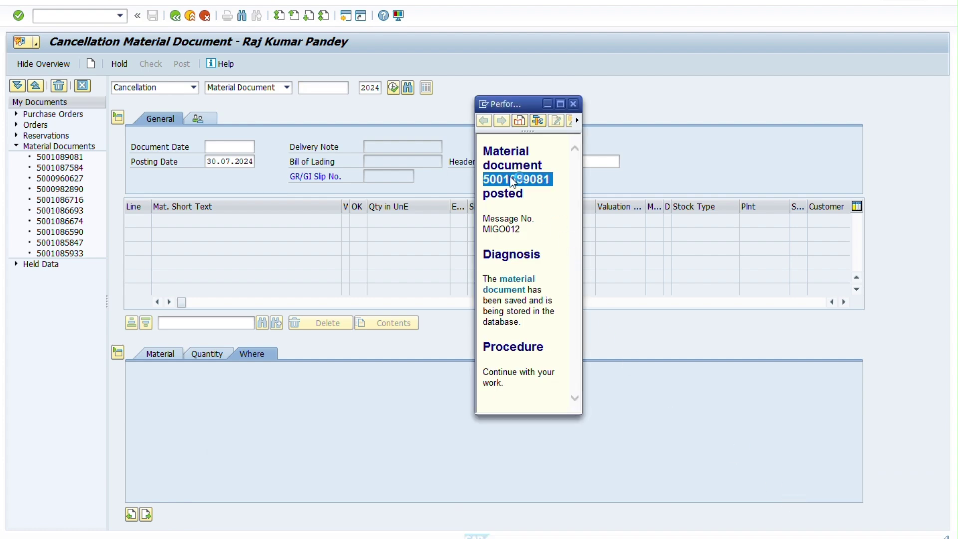
left_click(518, 197)
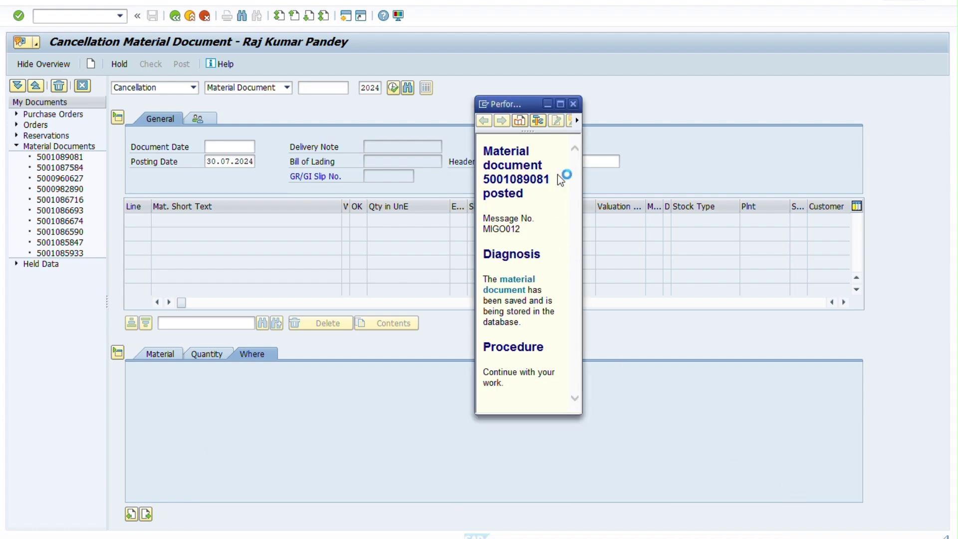
double_click(535, 177)
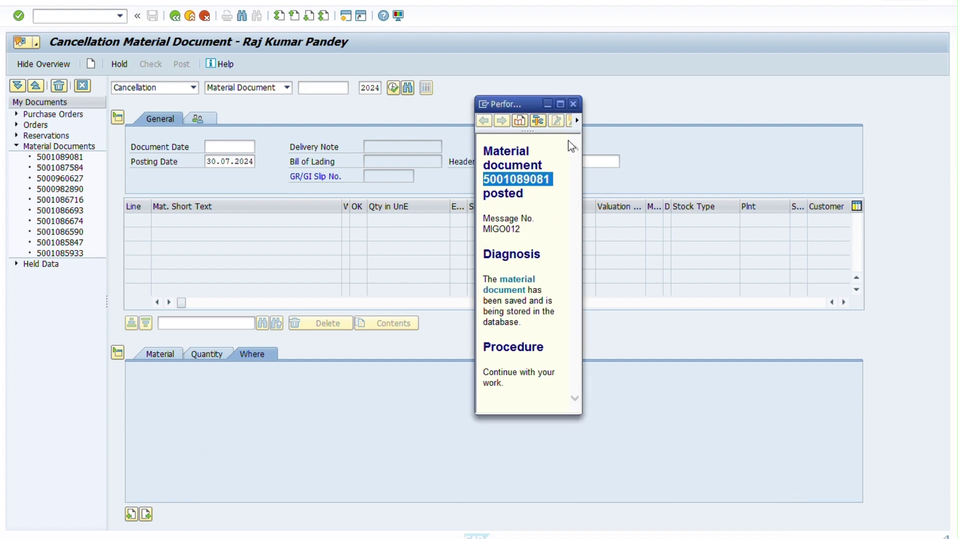
key("ctrl+c")
key("Escape")
key("ctrl+v")
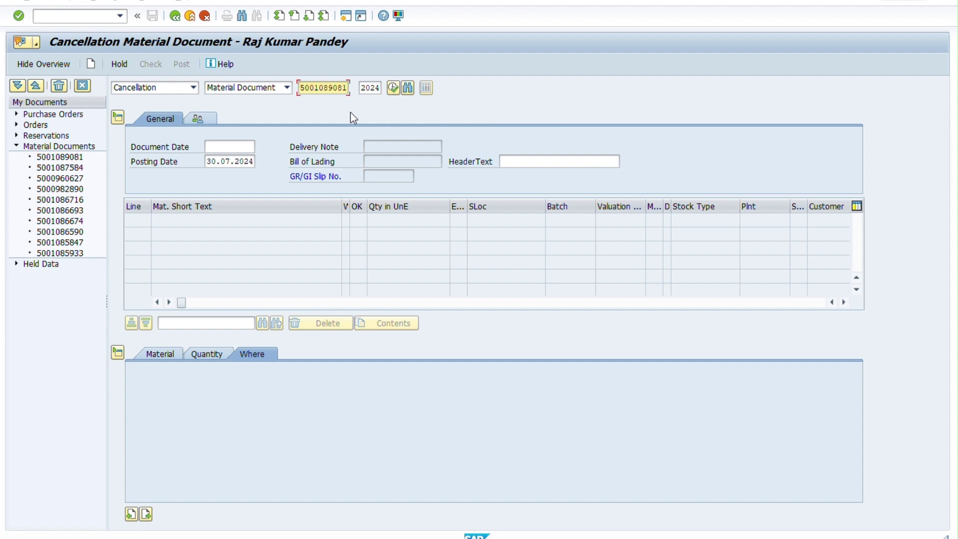
key("Return")
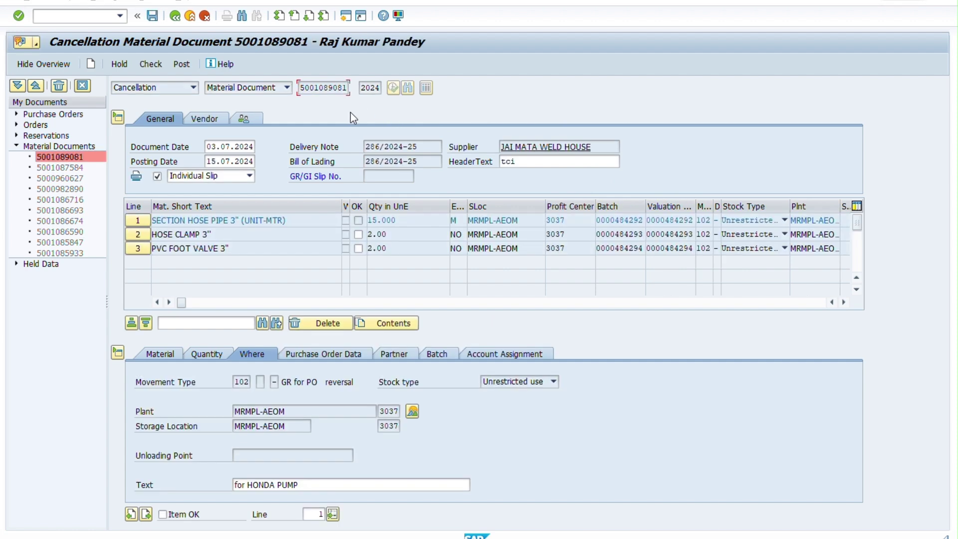
Mark lines 1–3 OK for reversal and set the header text to 'SOM E ITEM MISSING'
left_click(358, 248)
left_click(358, 234)
left_click(163, 515)
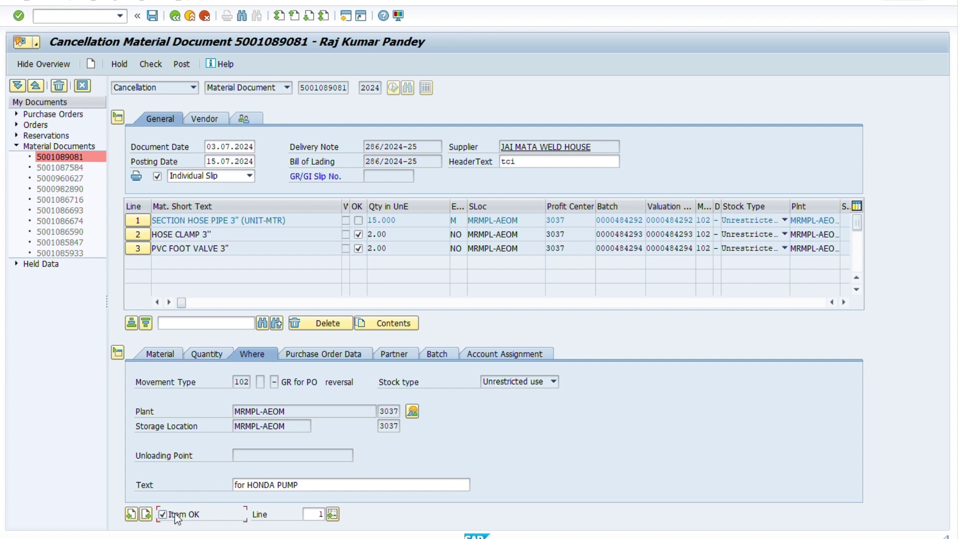
double_click(548, 163)
type("SOM ")
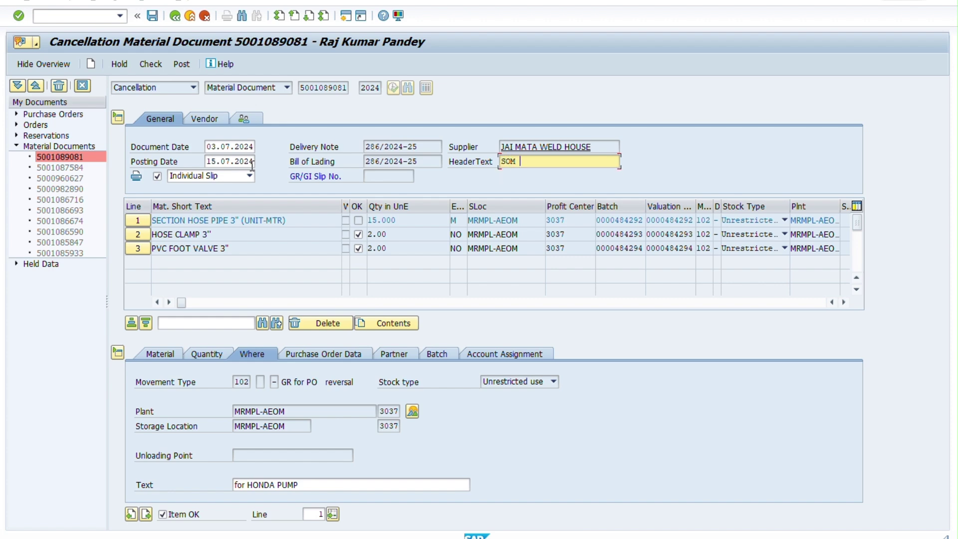
type("E ITE")
type("M MISSING")
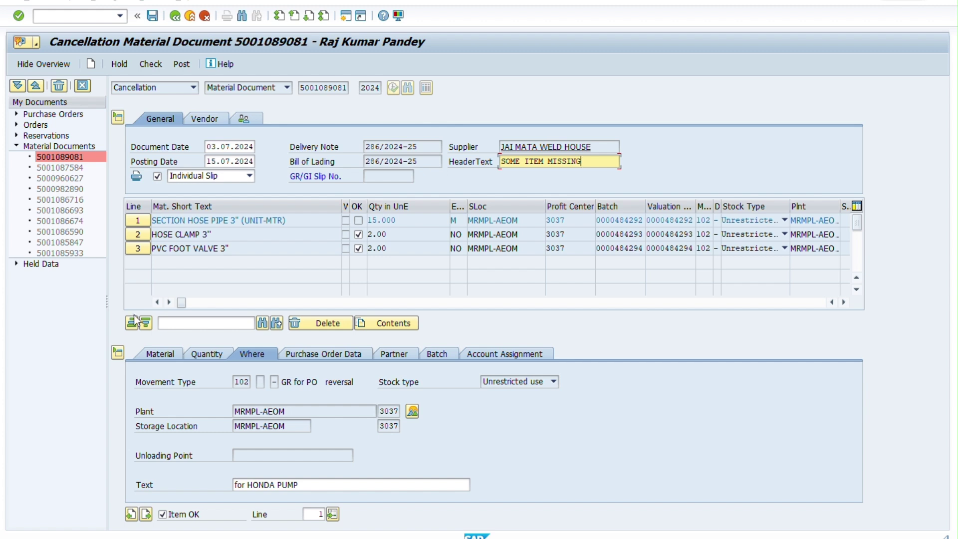
Set the delivery completed indicator to 'Do not set' for lines 1, 2 and 3
left_click(143, 234)
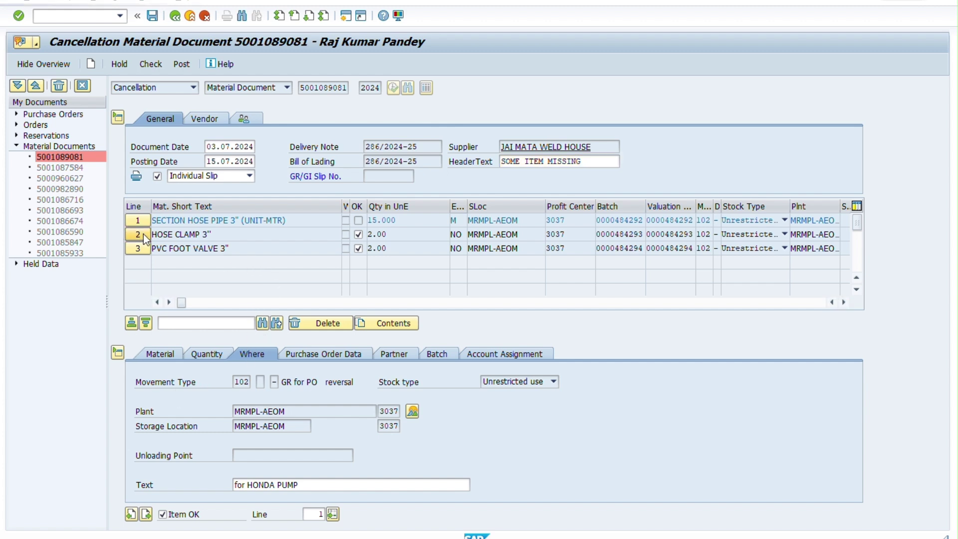
left_click(313, 354)
left_click(291, 410)
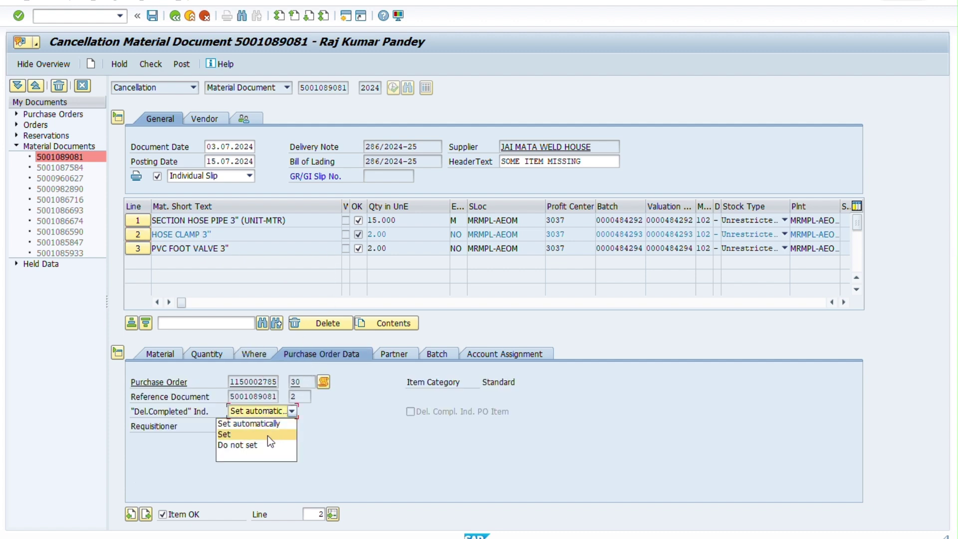
left_click(268, 444)
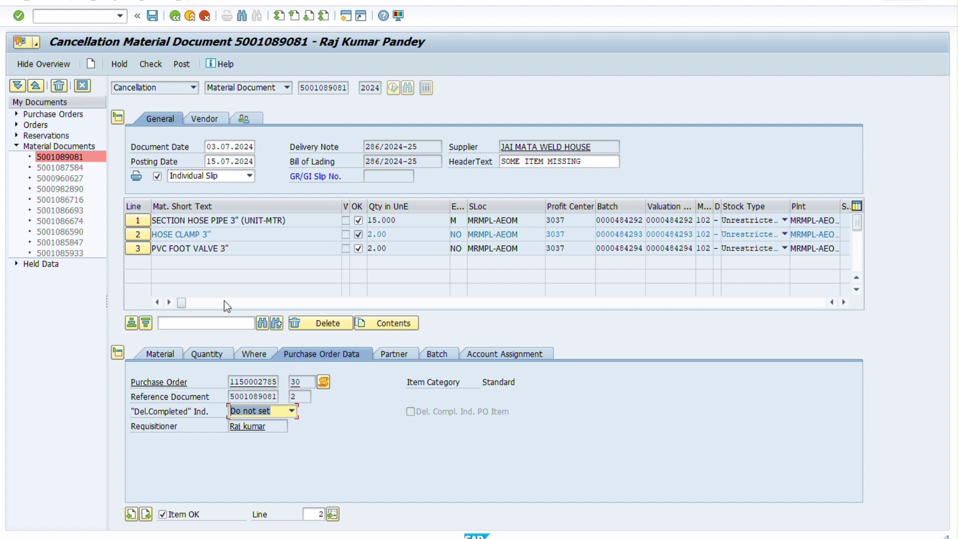
left_click(132, 222)
left_click(269, 411)
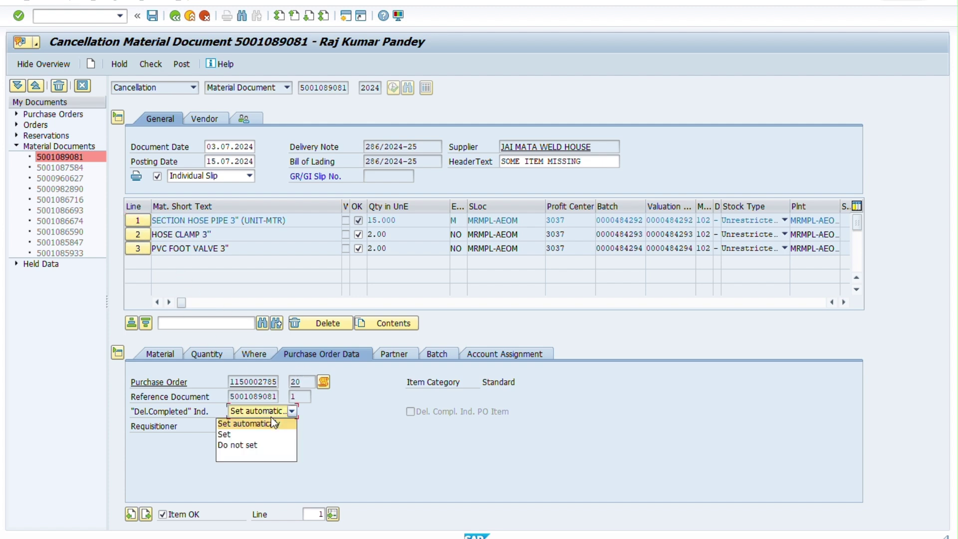
left_click(250, 445)
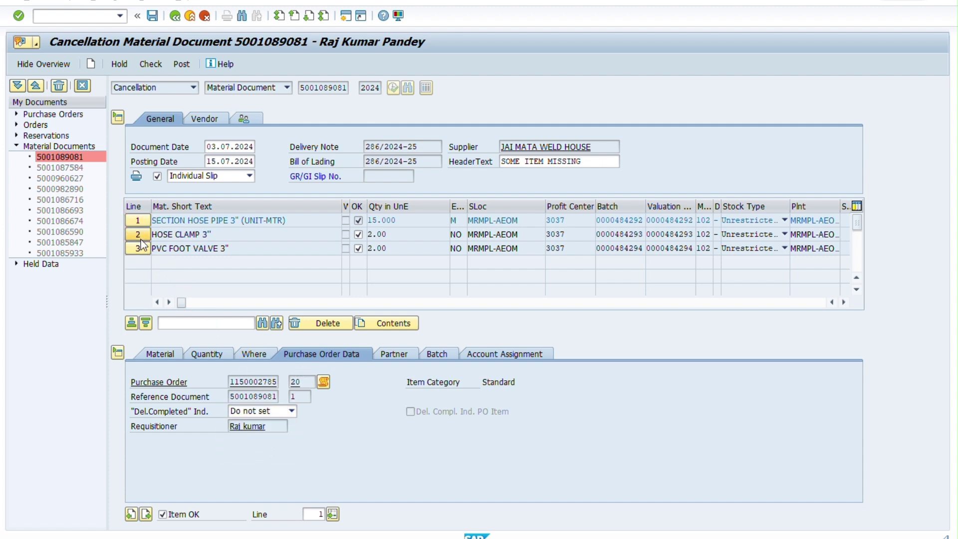
left_click(139, 239)
left_click(138, 248)
left_click(270, 411)
left_click(262, 450)
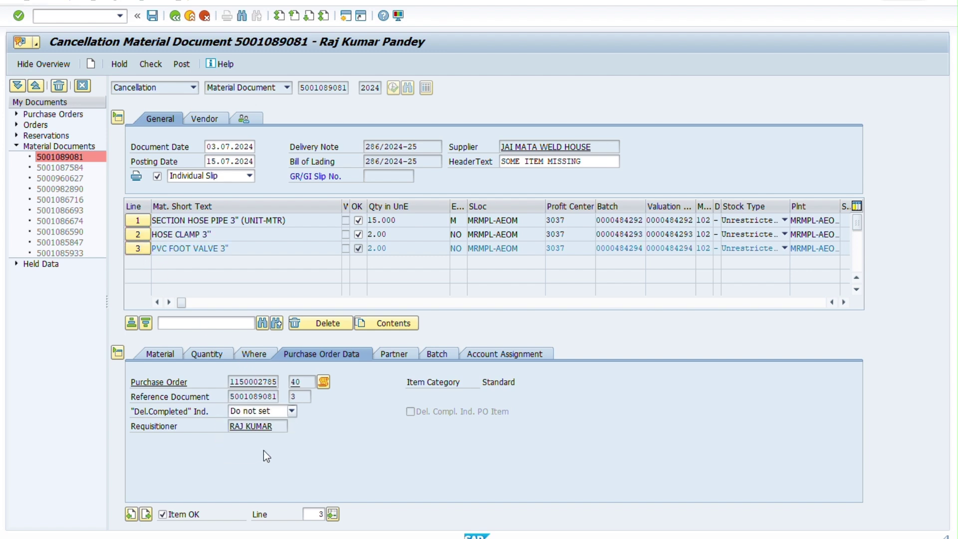
Review line 3's Batch and Account Assignment tabs, then return to its Purchase Order Data
left_click(437, 354)
left_click(490, 354)
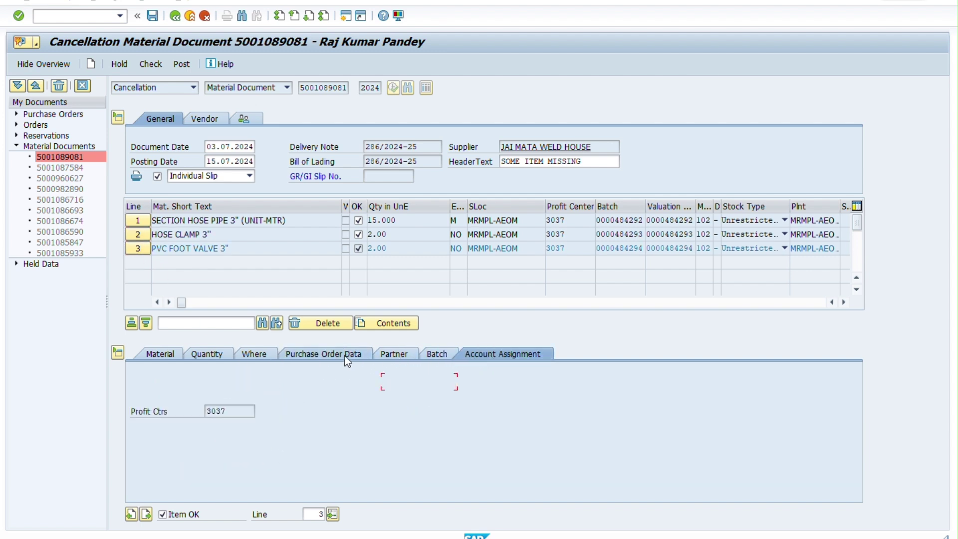
left_click(344, 356)
left_click(150, 64)
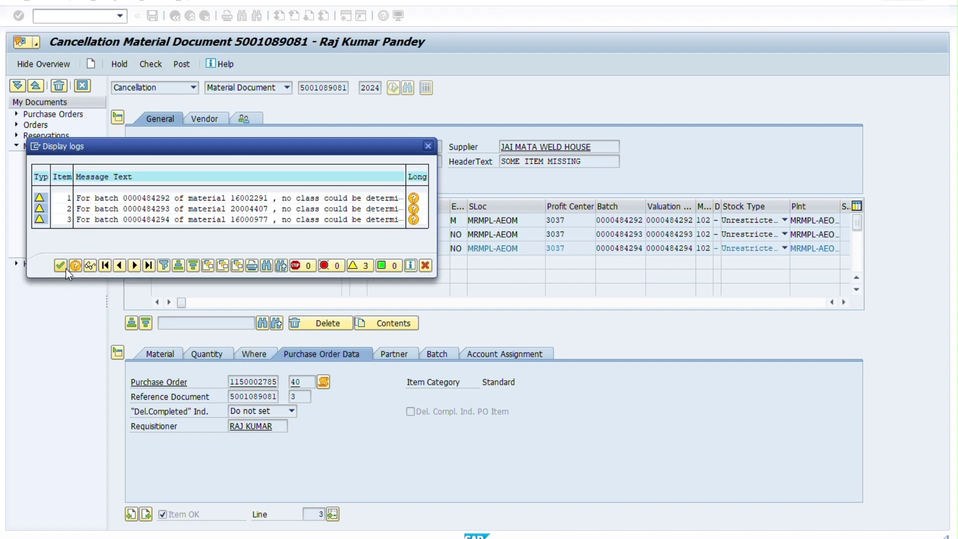
left_click(60, 266)
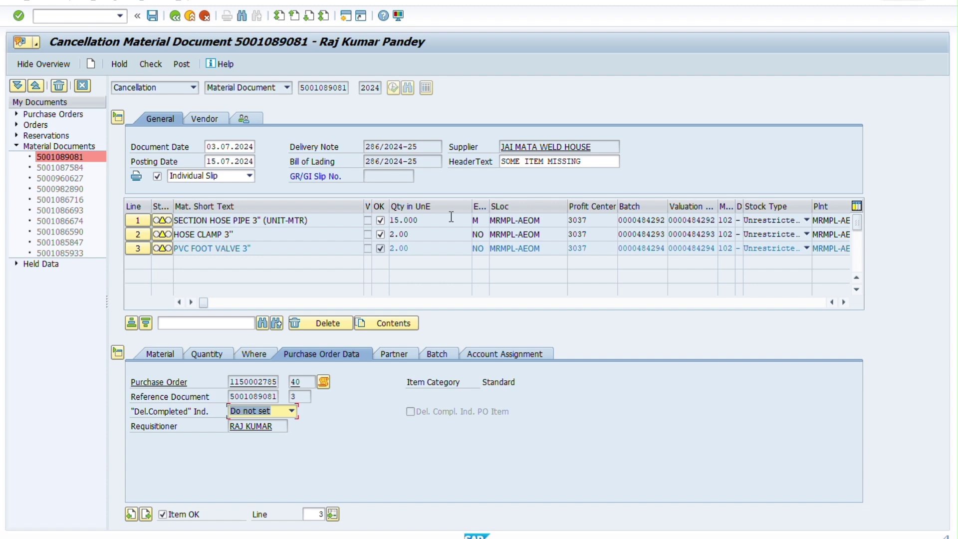
left_click(186, 60)
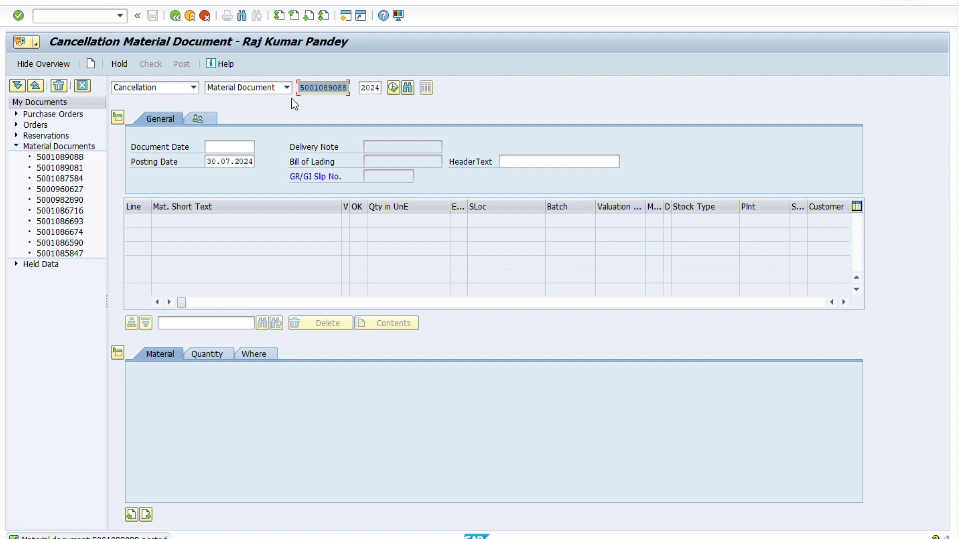
Open the MB51 material document list in a new session
left_click(347, 20)
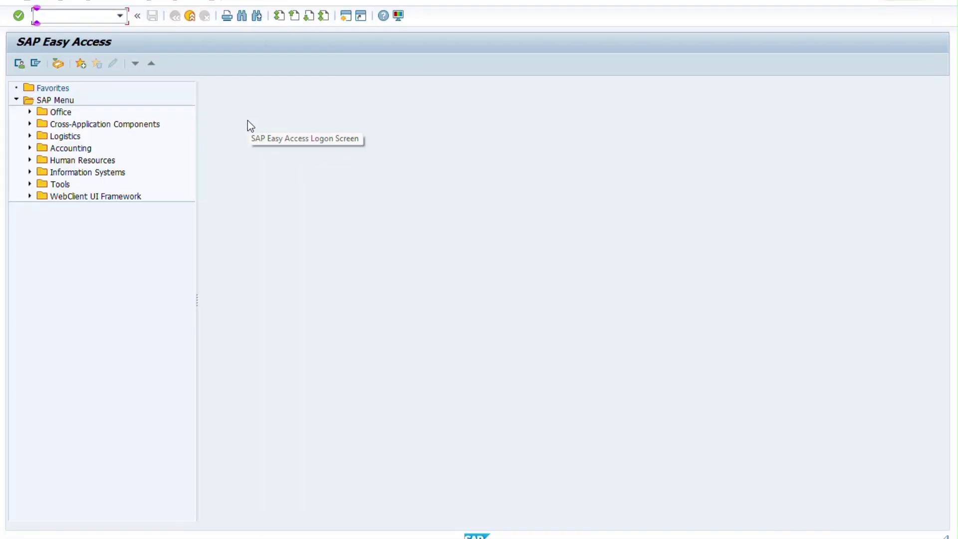
type("MB5")
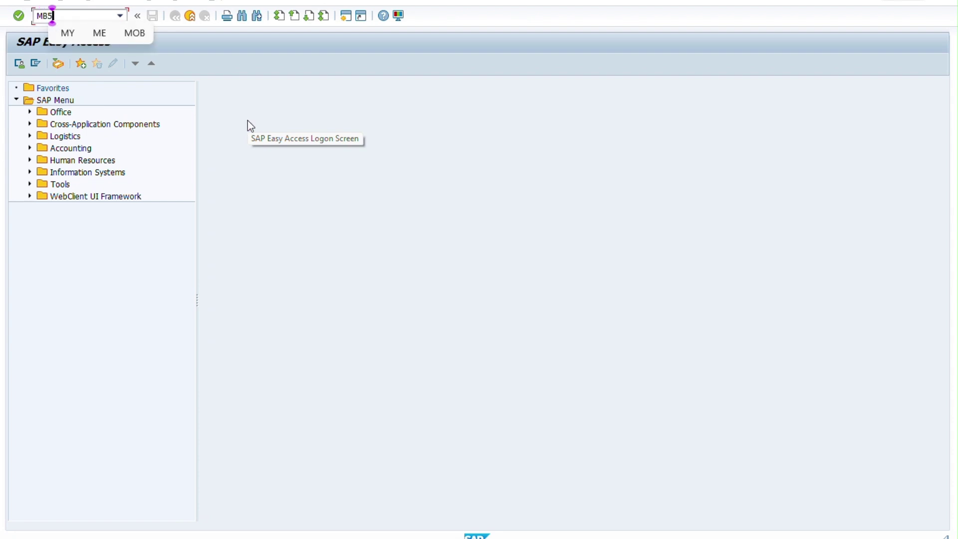
type("1")
key("Return")
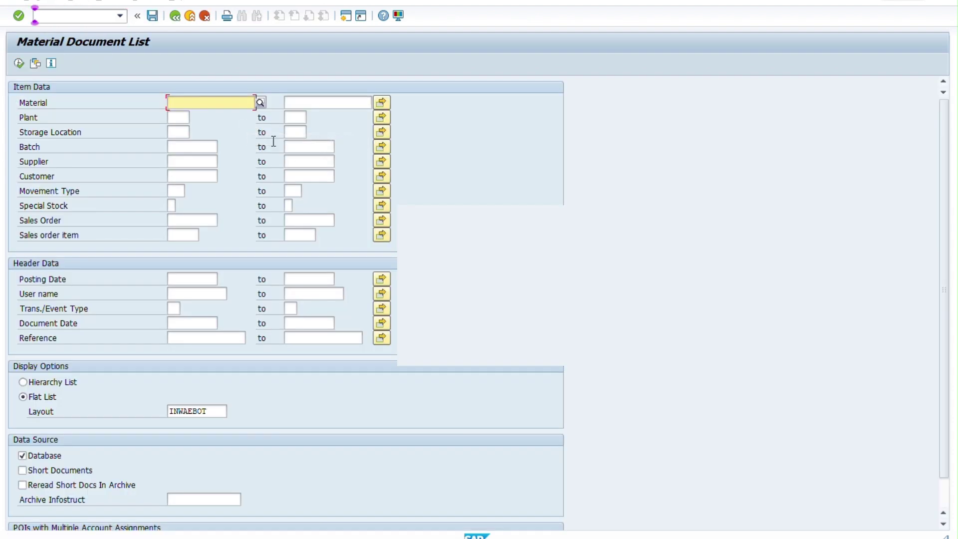
Enter plant 3037, storage location 3037, movement types 101–102 and posting date 15.07.2024
left_click(179, 118)
type("3037")
left_click(178, 131)
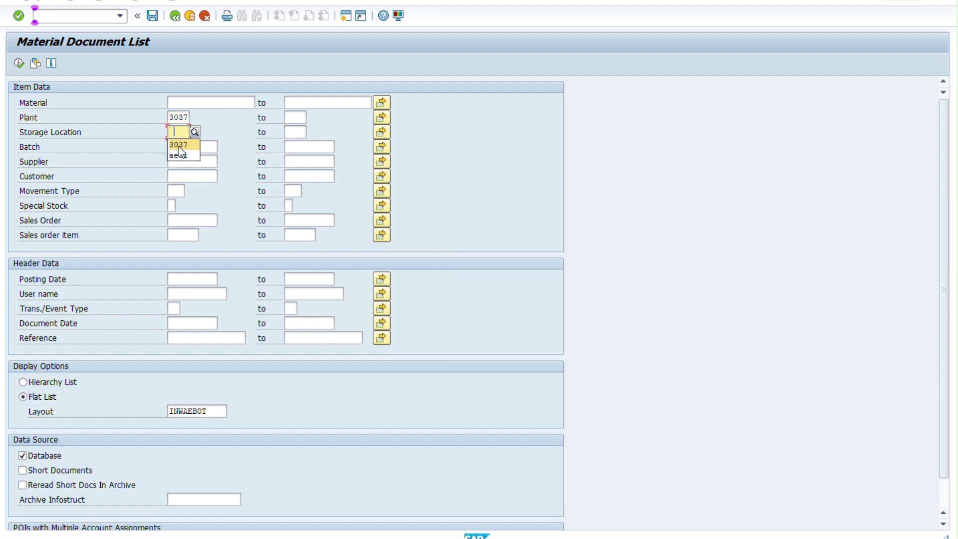
left_click(172, 191)
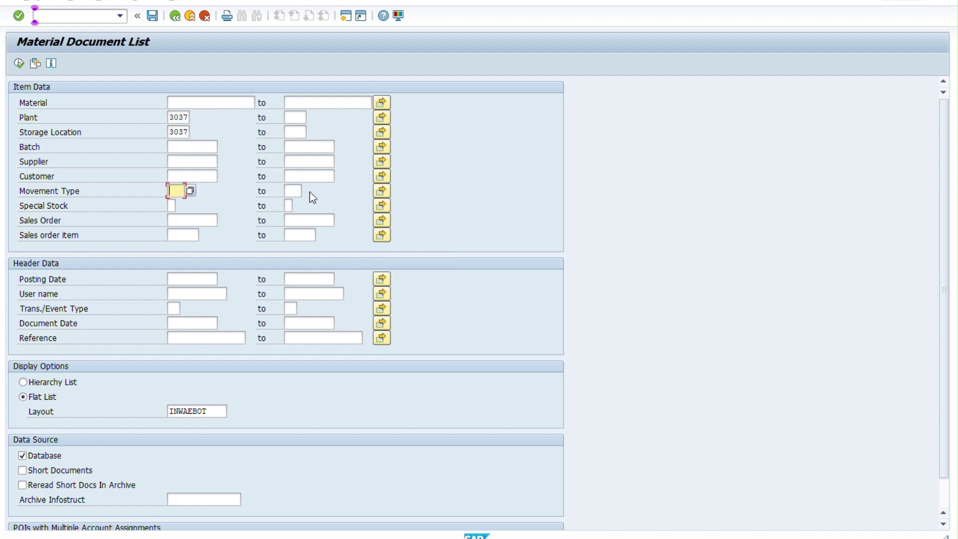
type("101")
left_click(288, 193)
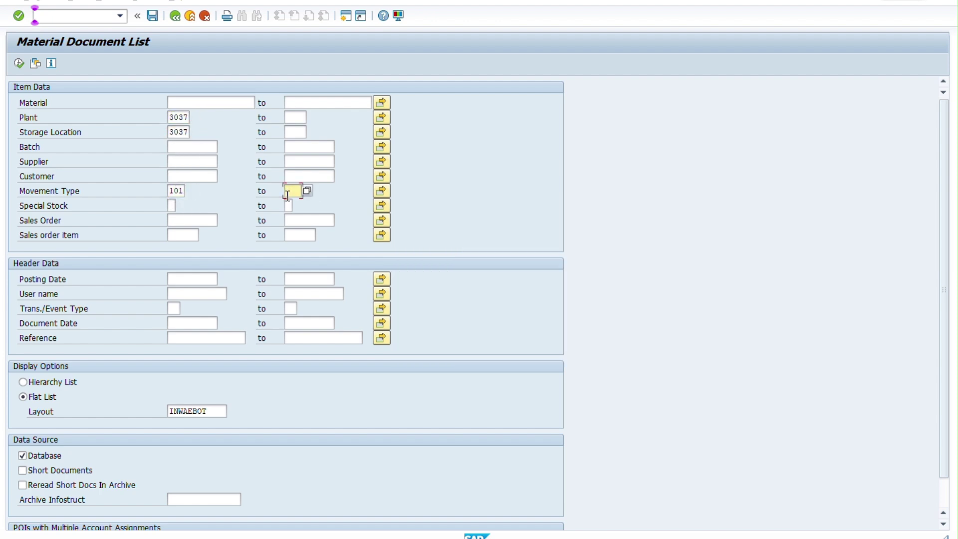
type("102")
left_click(192, 280)
type("15.0")
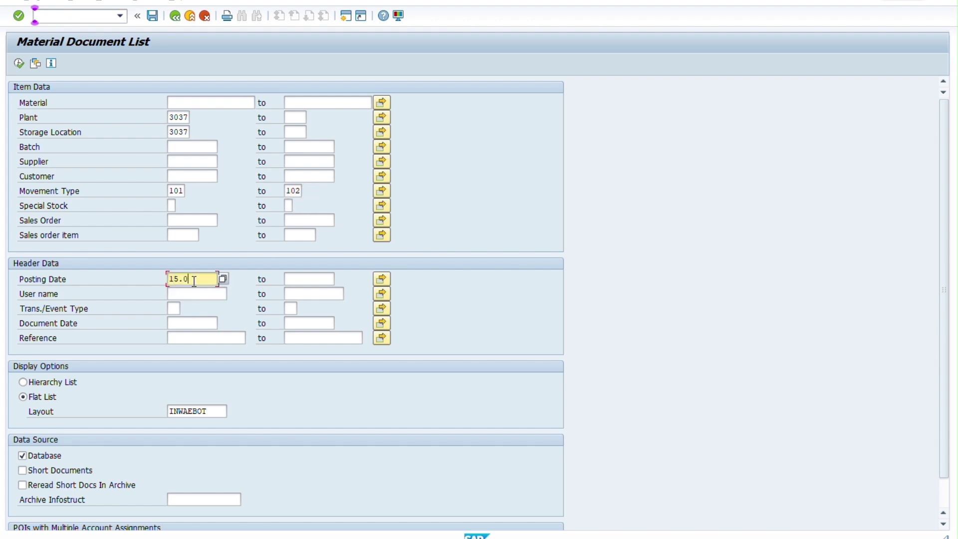
type("7.2024")
key("Tab")
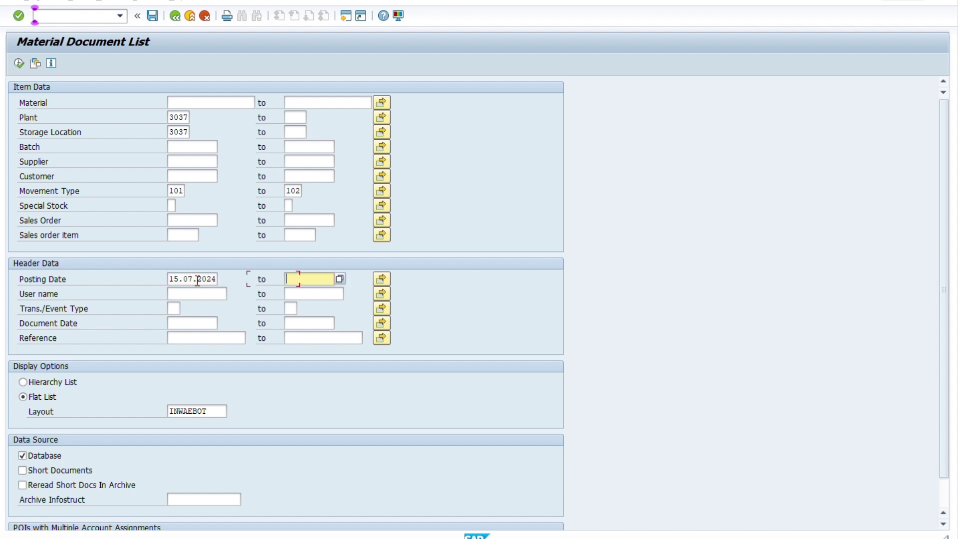
type("15.07.")
type("2024")
Run the report, sort ascending by MvT, and select the first 102 reversal row
left_click(21, 62)
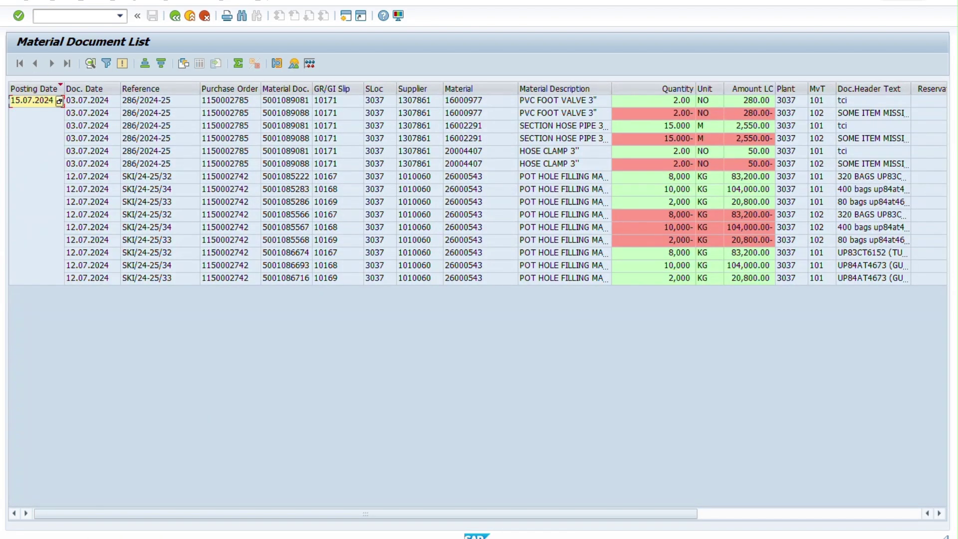
left_click(814, 89)
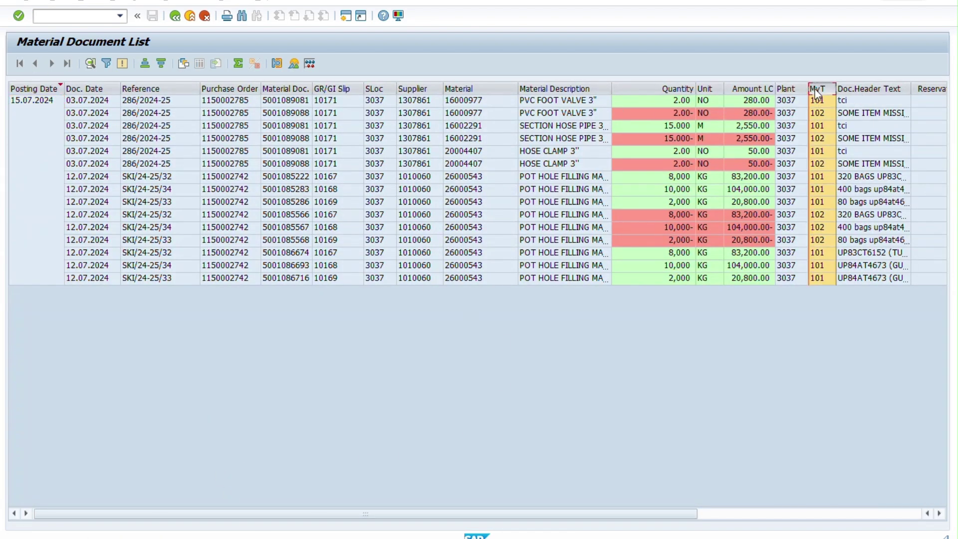
left_click(150, 65)
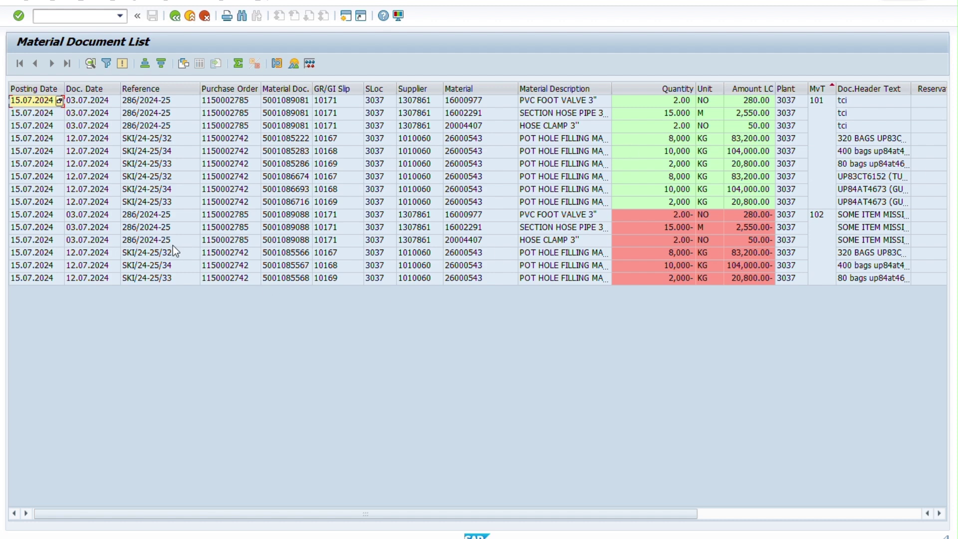
left_click(148, 216)
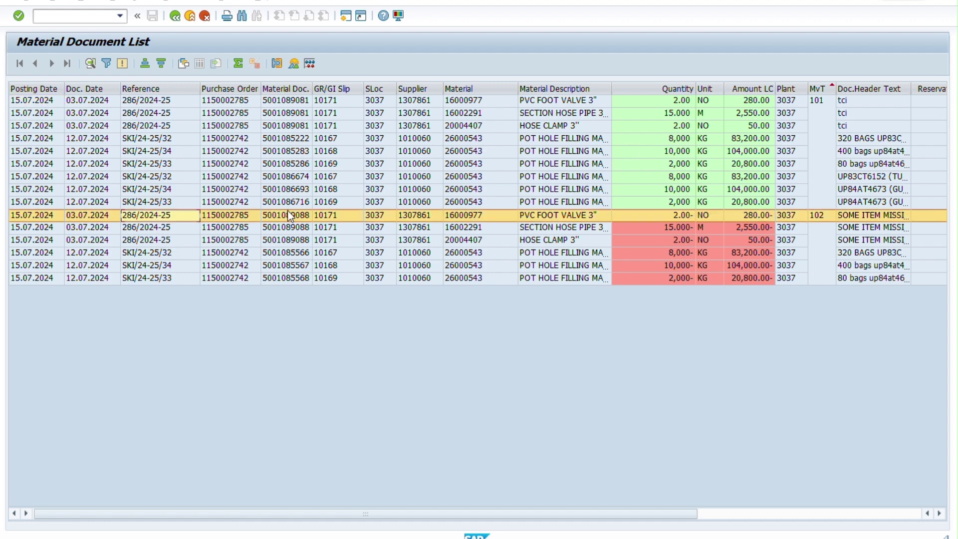